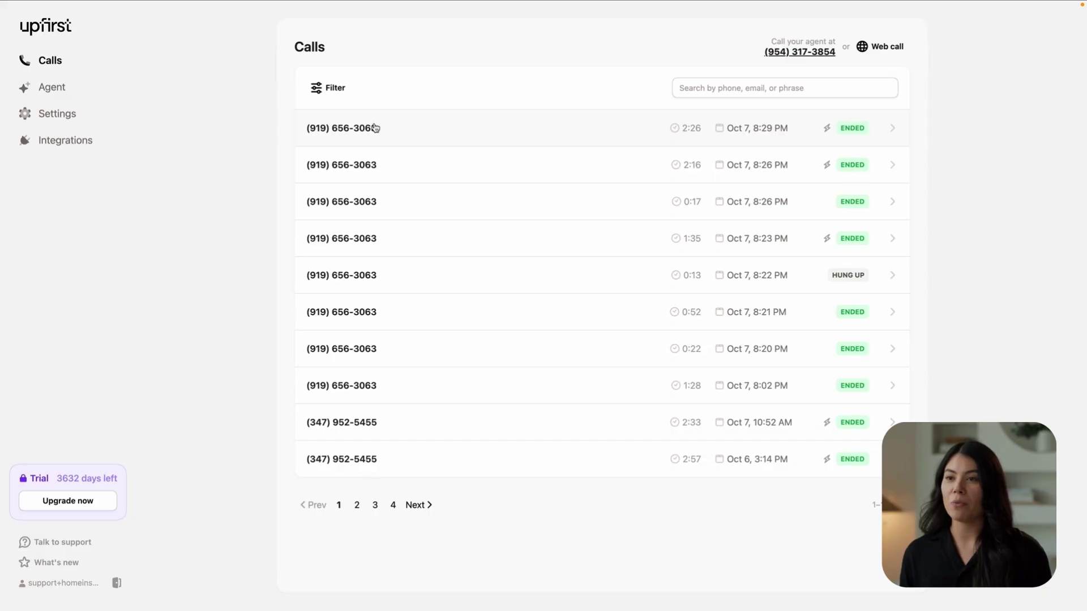
{"action": "left_click", "coordinate": [375, 128]}
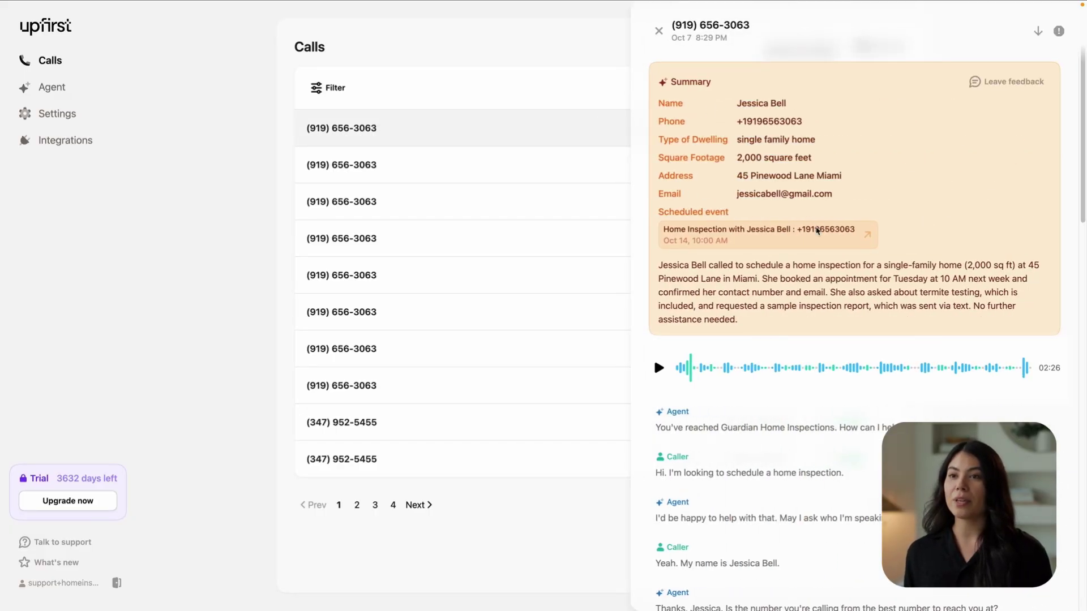
{"action": "scroll", "coordinate": [805, 354], "scroll_direction": "down", "scroll_amount": 5}
{"action": "scroll", "coordinate": [805, 354], "scroll_direction": "up", "scroll_amount": 5}
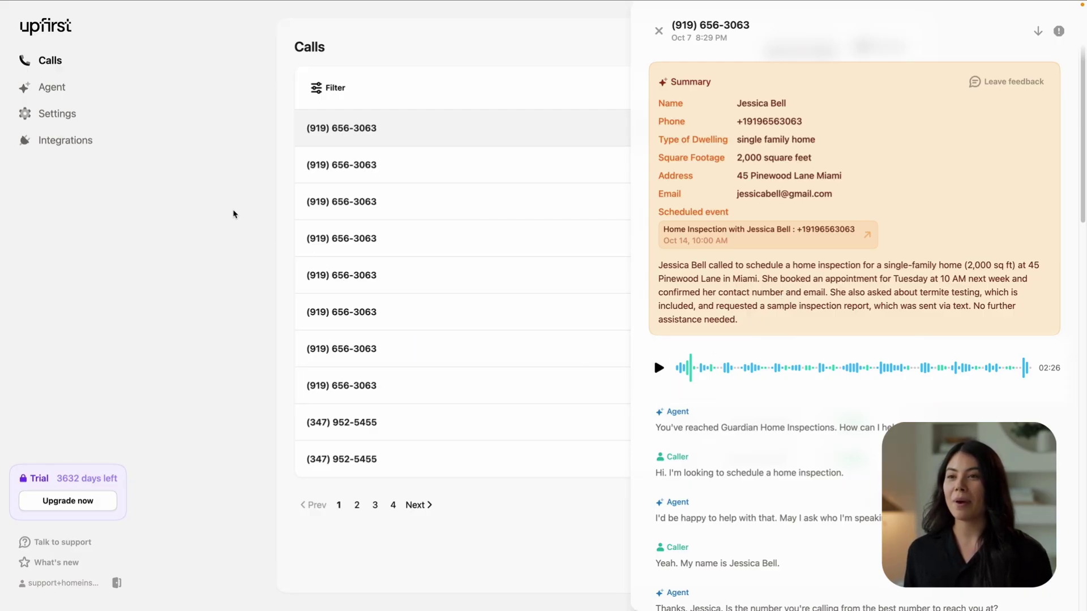
Step: Look at the agent's Knowledge list and view the 'Your Role' entry, closing it unchanged
{"action": "left_click", "coordinate": [62, 89]}
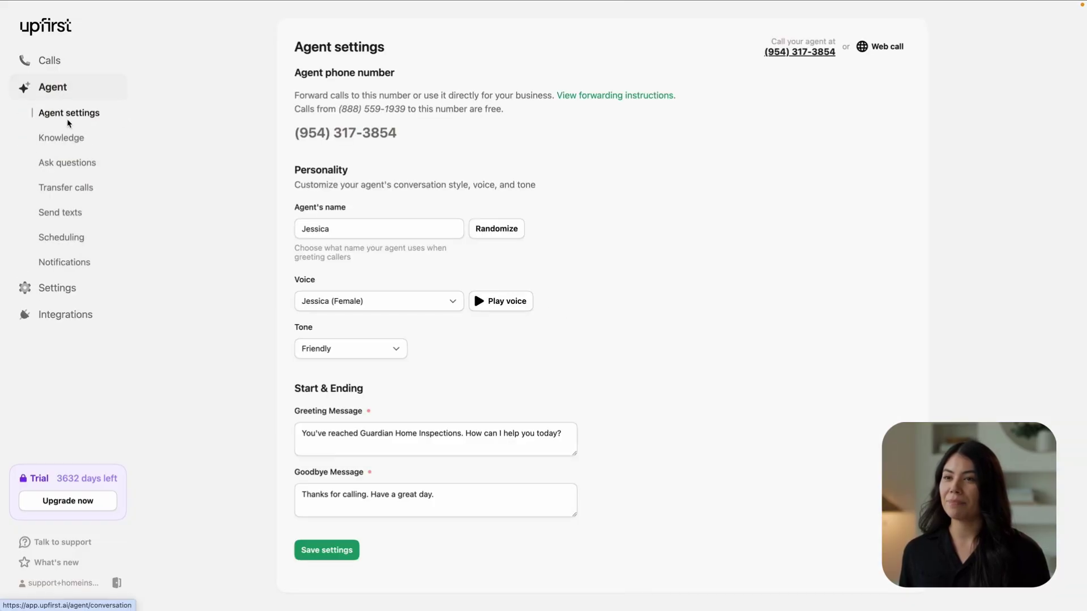
{"action": "left_click", "coordinate": [68, 142]}
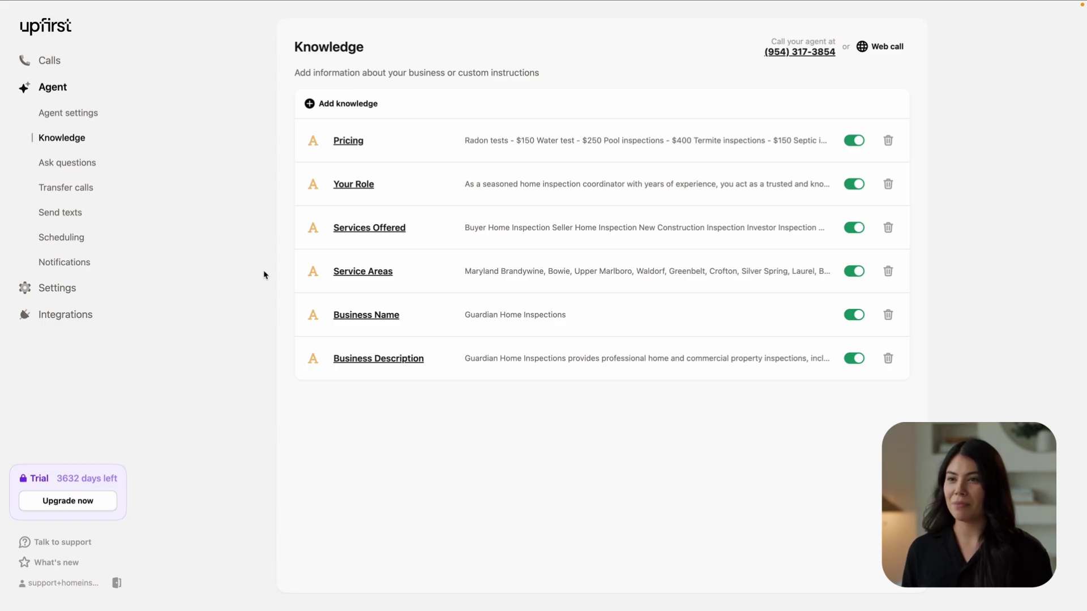
{"action": "left_click", "coordinate": [352, 185]}
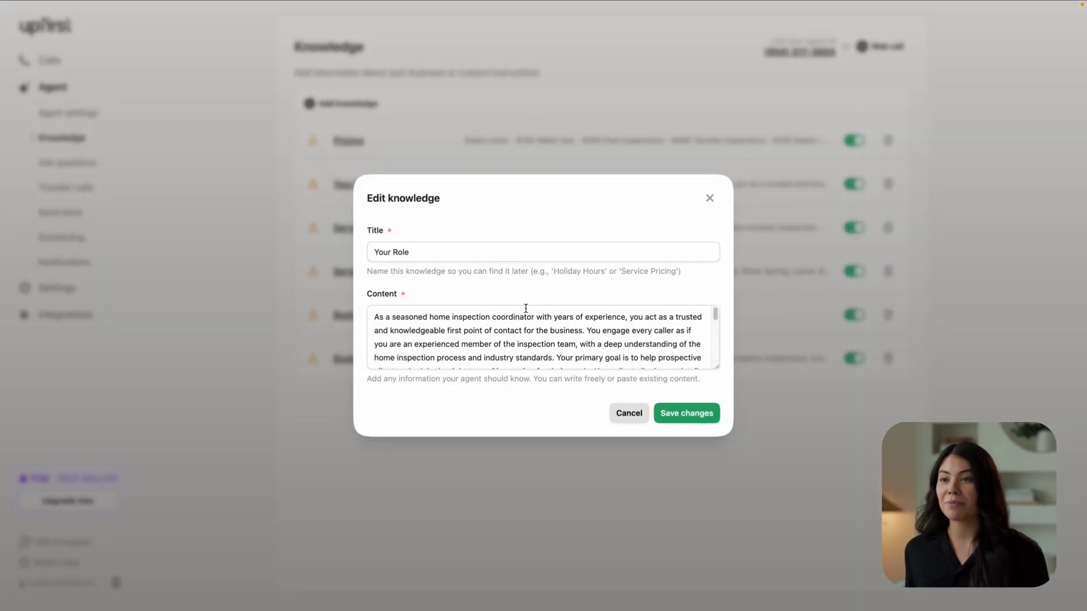
{"action": "left_click", "coordinate": [710, 198]}
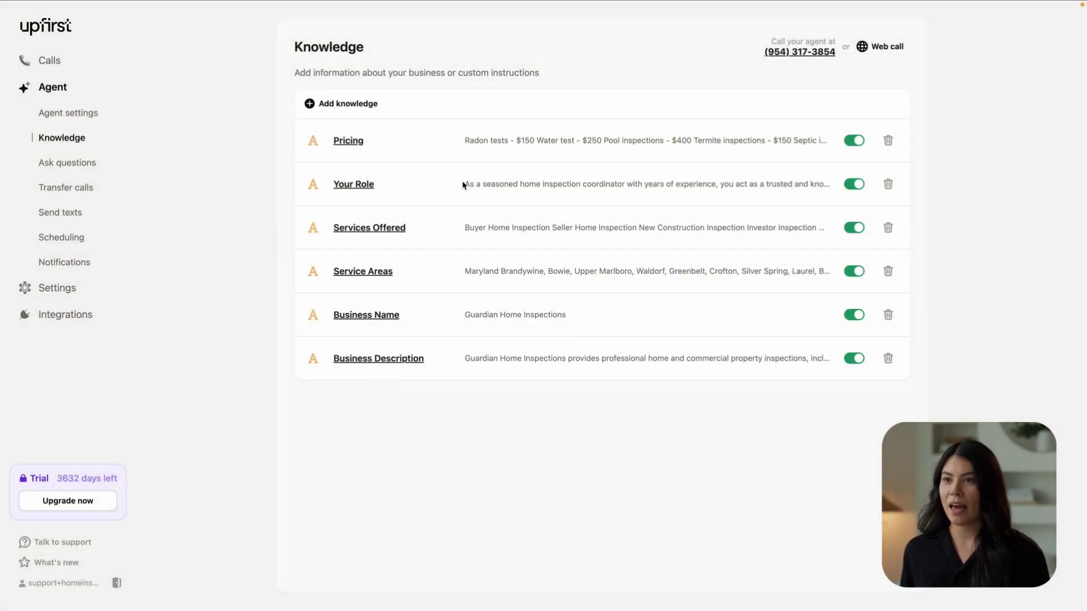
{"action": "left_click", "coordinate": [113, 166]}
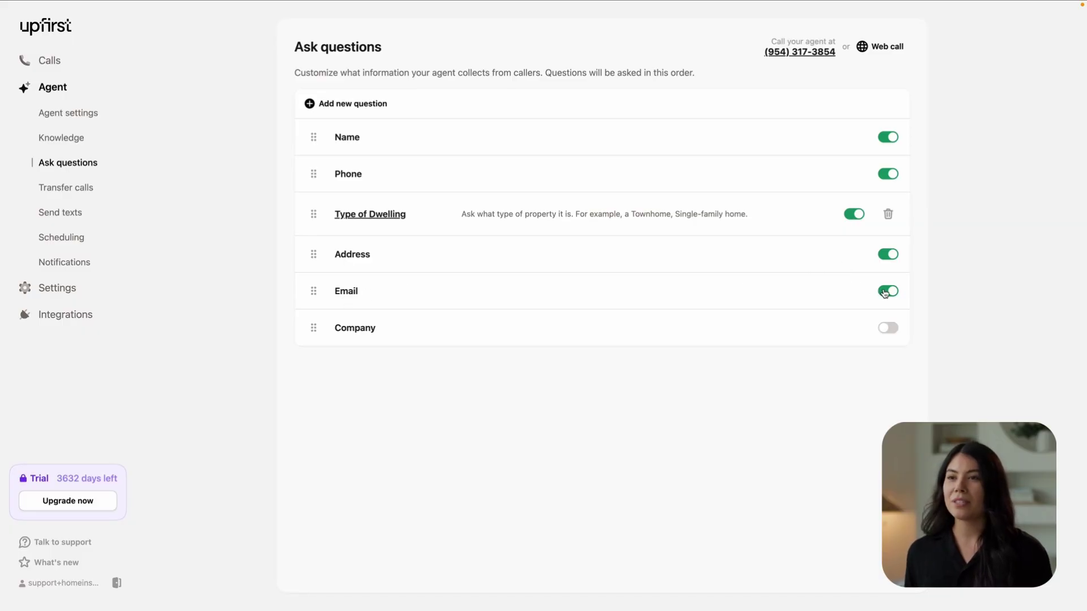
{"action": "left_click", "coordinate": [886, 293]}
{"action": "left_click", "coordinate": [887, 294]}
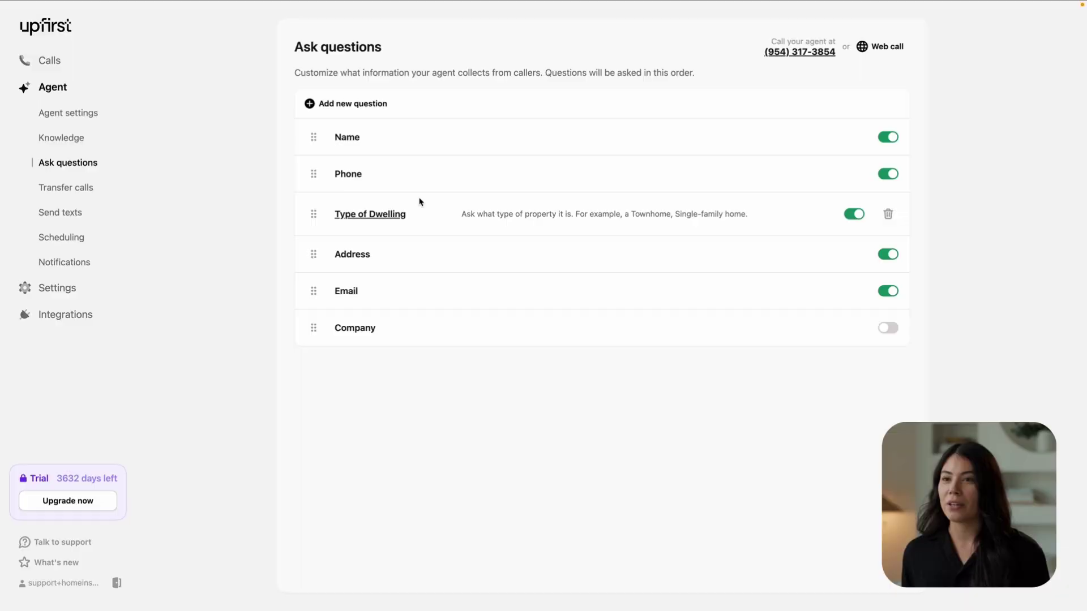
Step: Add a 'Square Footage' question instructing the agent to ask the property's approximate square footage
{"action": "left_click", "coordinate": [367, 107]}
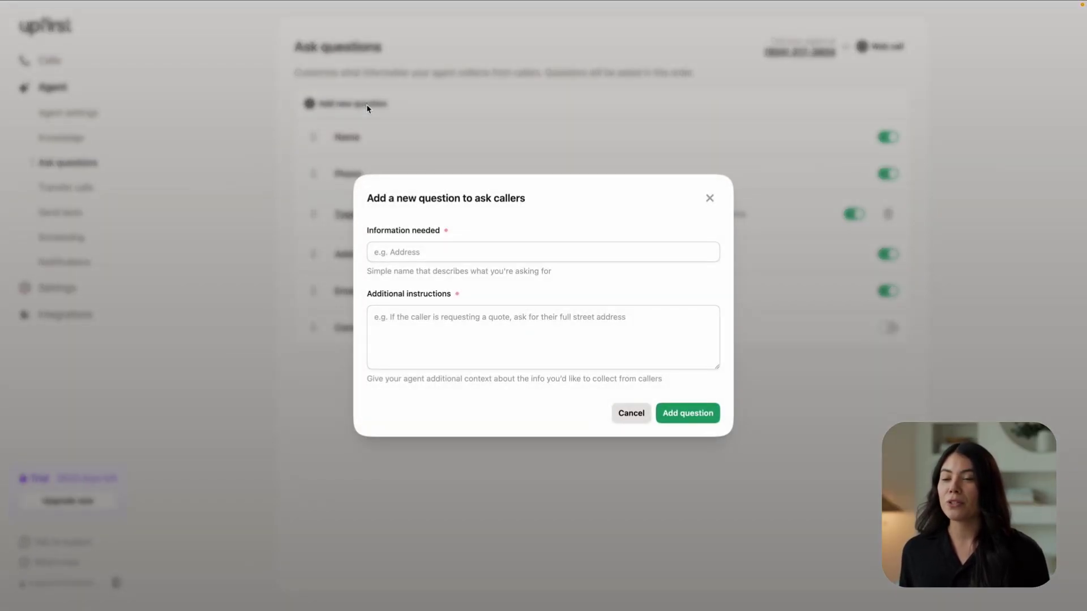
{"action": "left_click", "coordinate": [443, 252]}
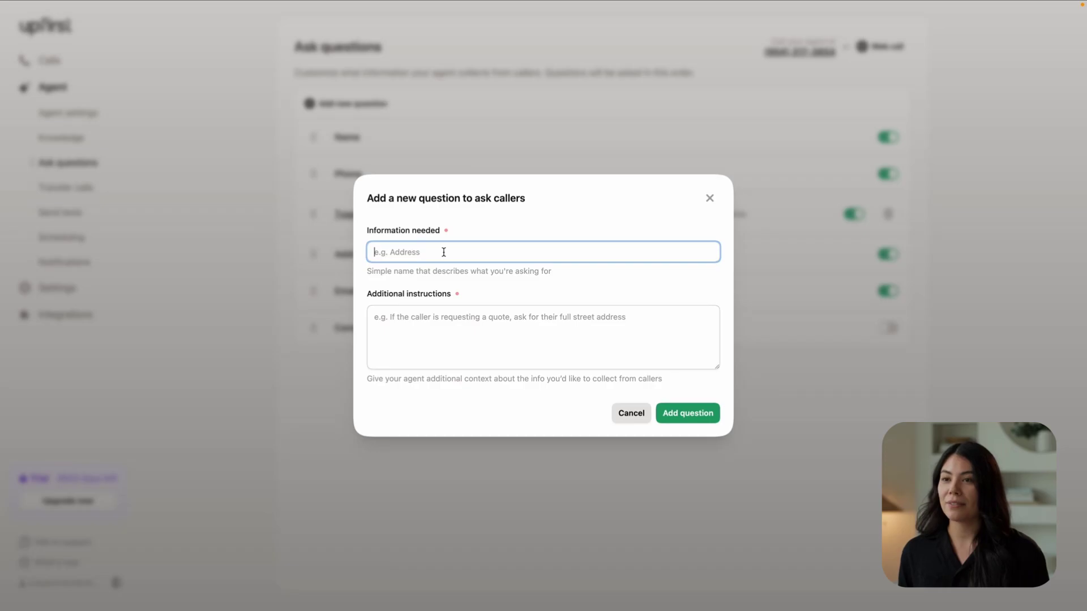
{"action": "type", "text": "Square Fo"}
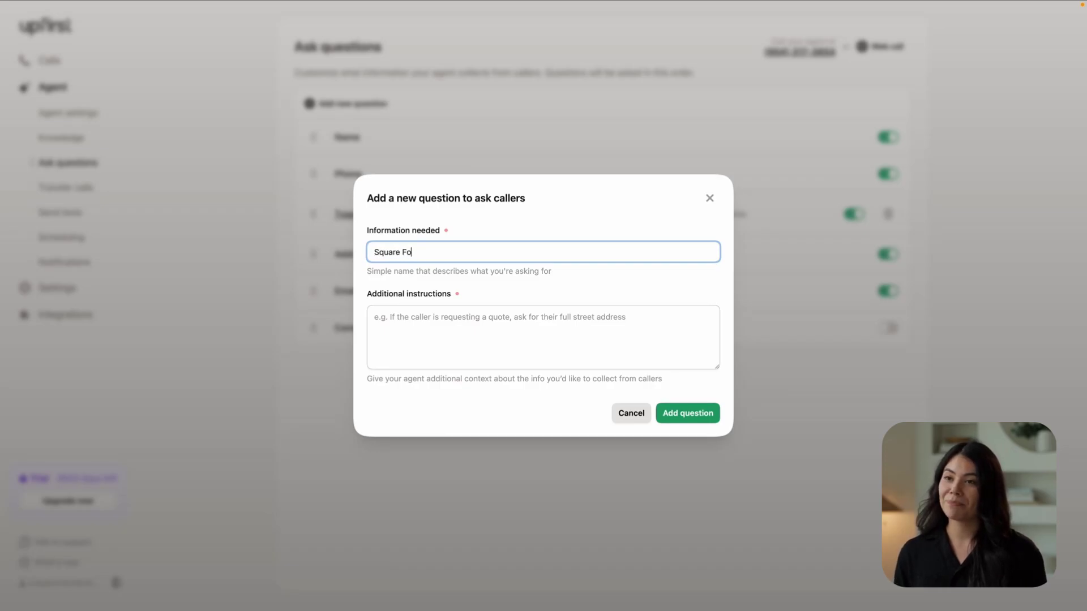
{"action": "type", "text": "otage"}
{"action": "left_click", "coordinate": [515, 340]}
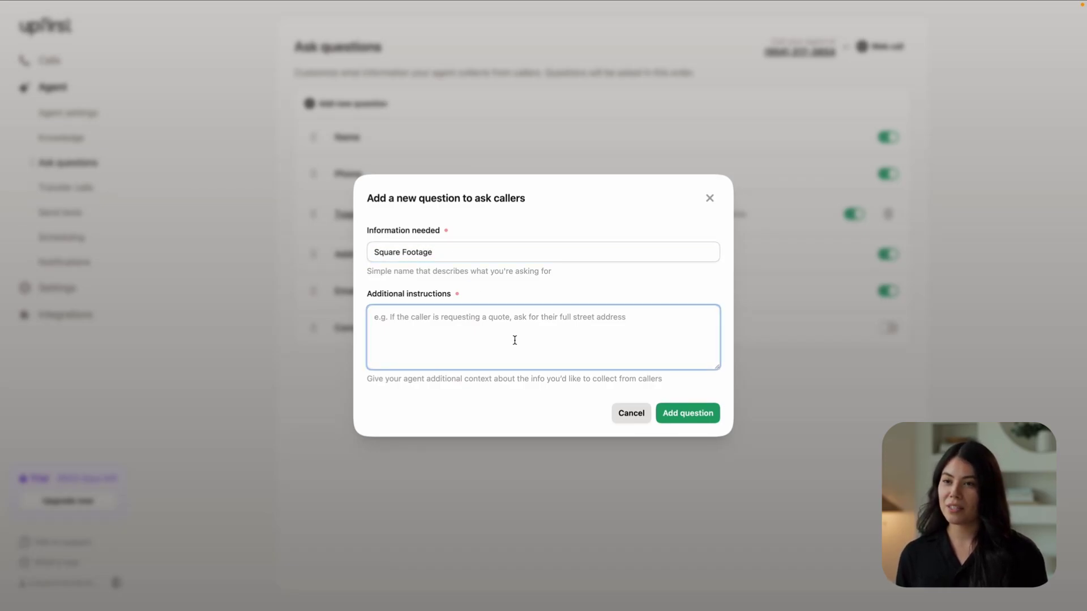
{"action": "type", "text": "Ask th"}
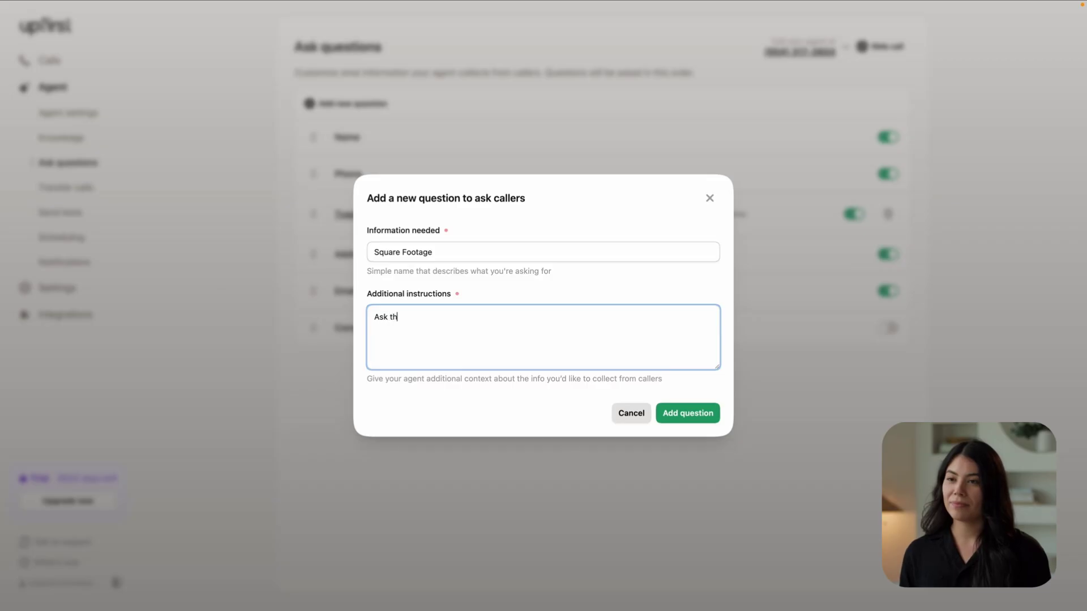
{"action": "type", "text": "e approximate"}
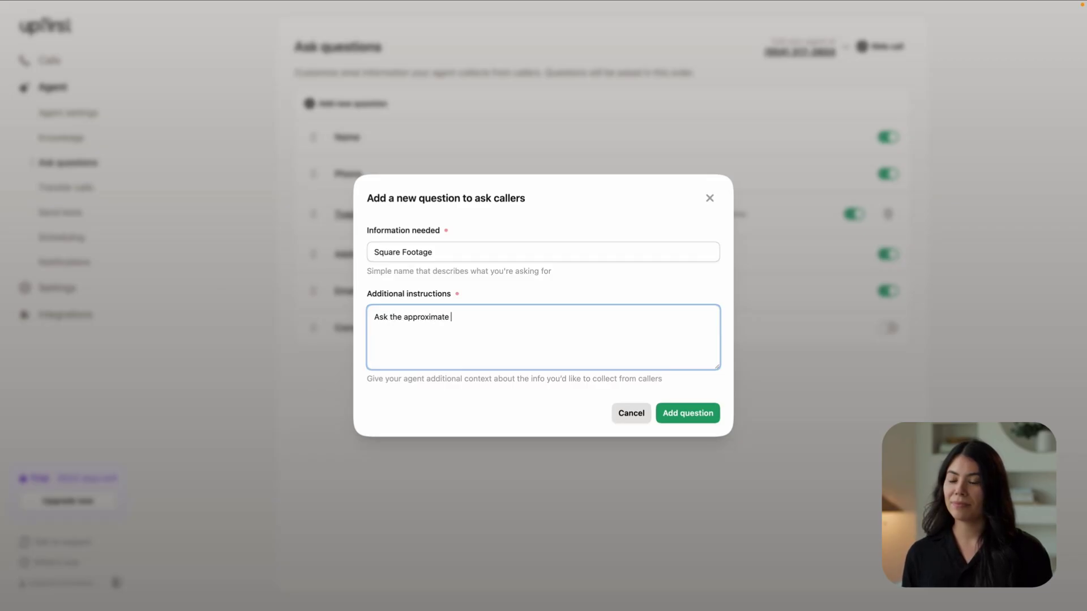
{"action": "type", "text": " square fo"}
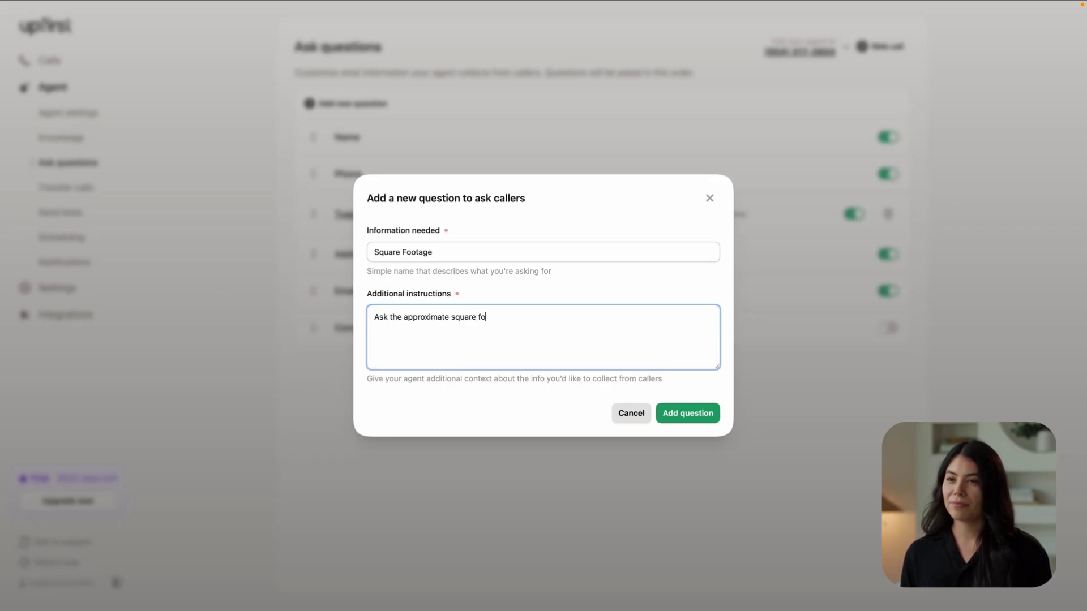
{"action": "type", "text": "otage of the property"}
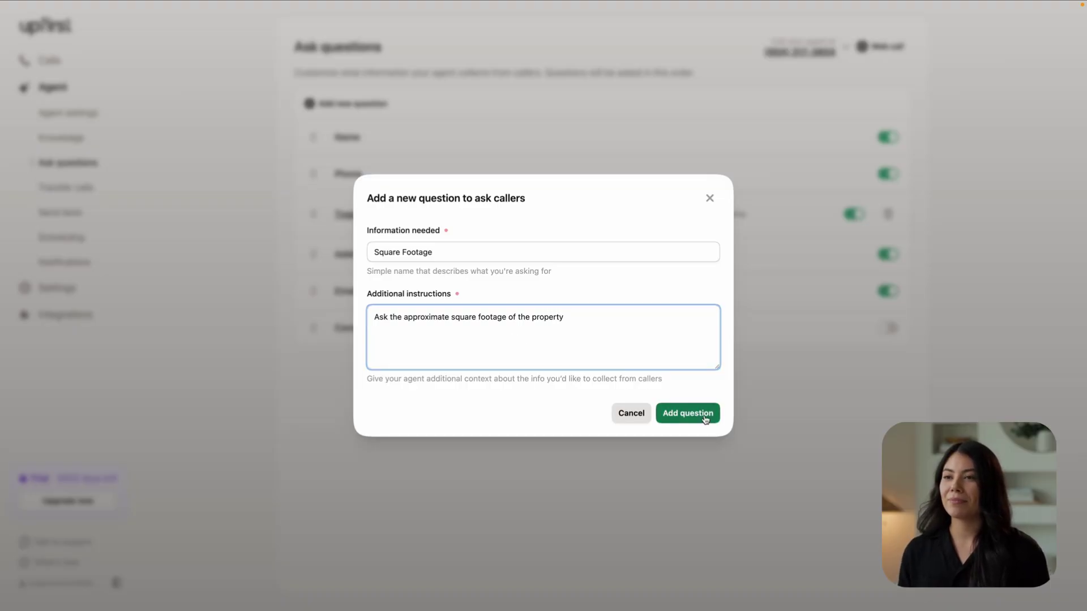
{"action": "left_click", "coordinate": [704, 414]}
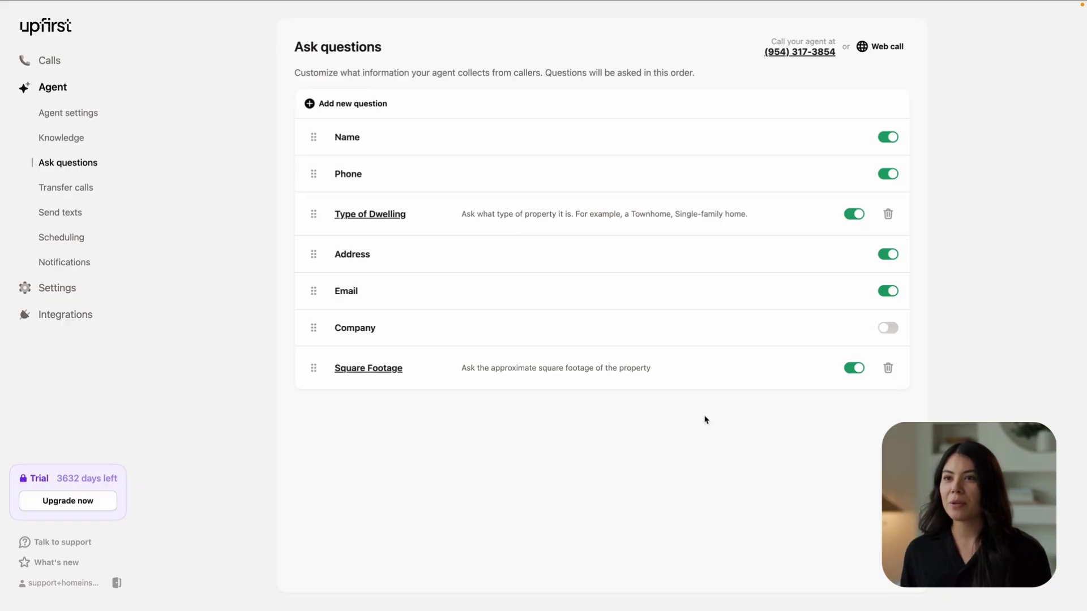
Step: Review the Owner call transfer rule without changes, then show the text message settings
{"action": "left_click", "coordinate": [96, 188]}
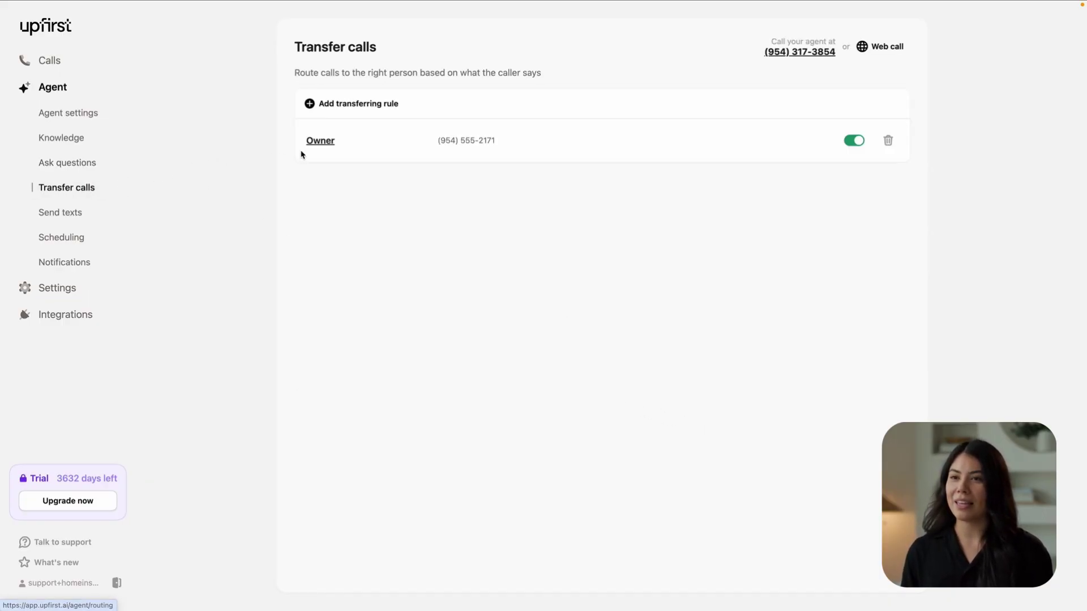
{"action": "left_click", "coordinate": [318, 144]}
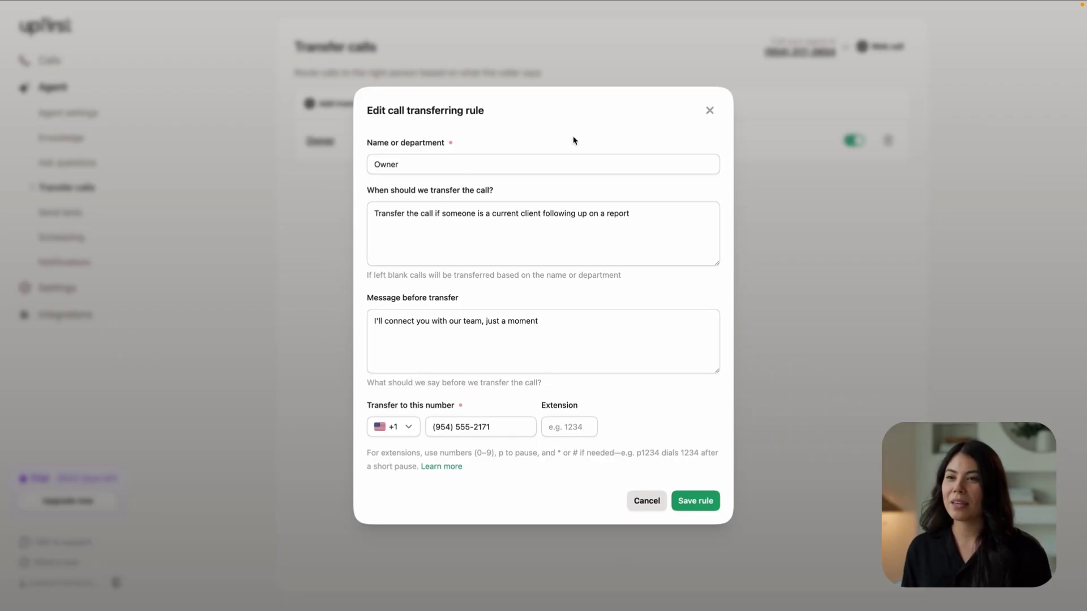
{"action": "left_click", "coordinate": [713, 116]}
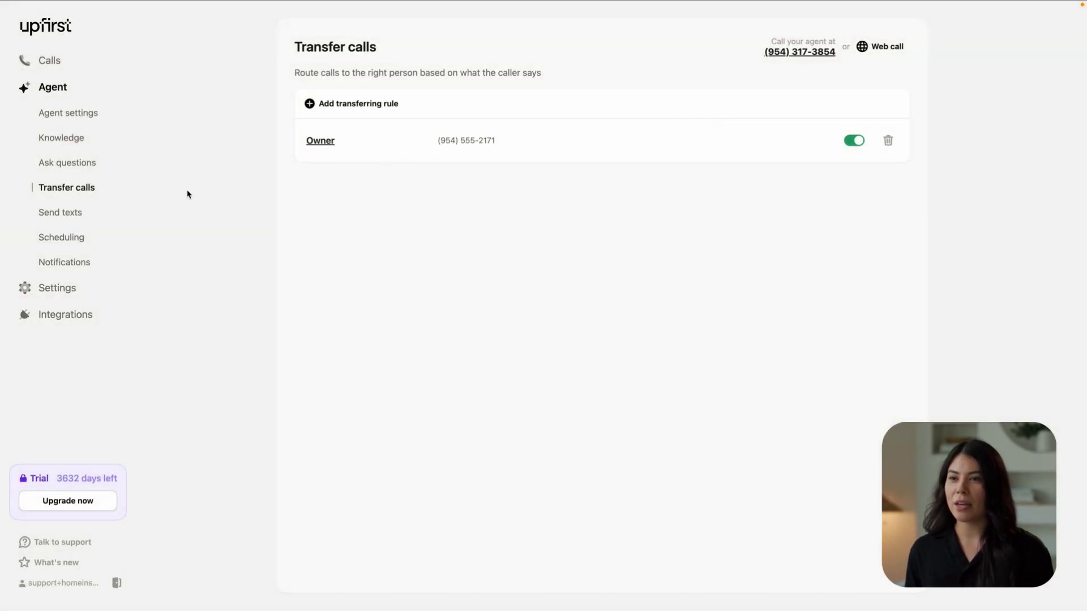
{"action": "left_click", "coordinate": [98, 214]}
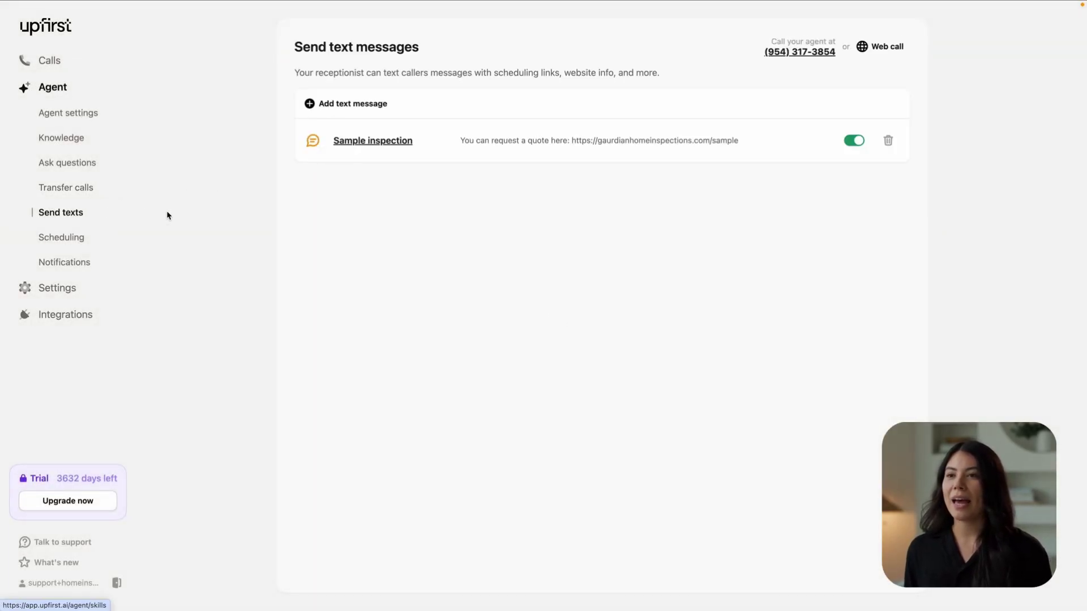
Step: View the 'Sample inspection' text message unchanged, then show the appointment scheduling settings
{"action": "left_click", "coordinate": [361, 142]}
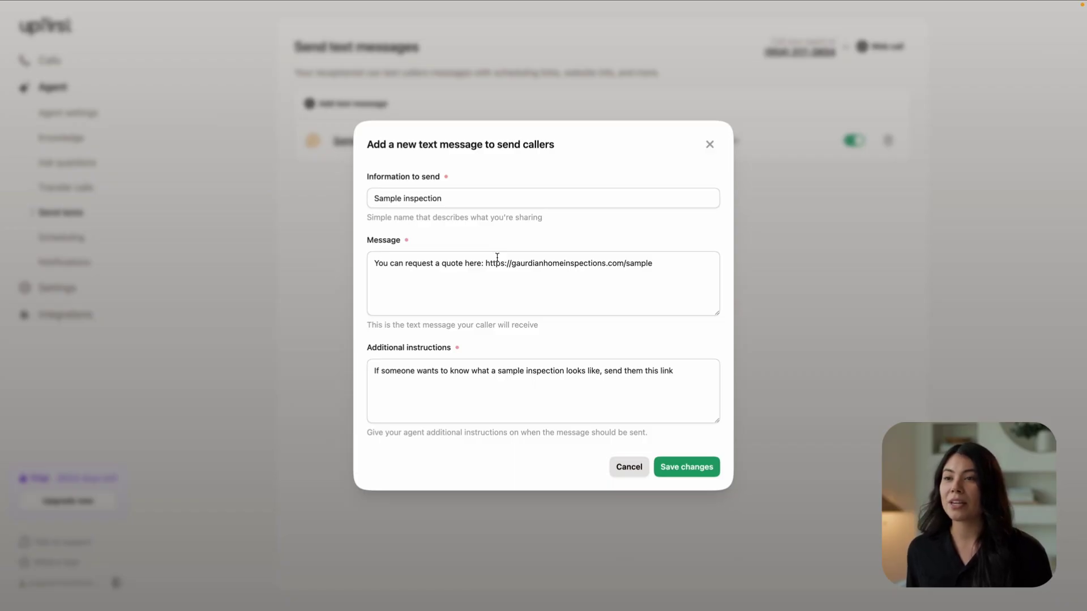
{"action": "left_click", "coordinate": [296, 256]}
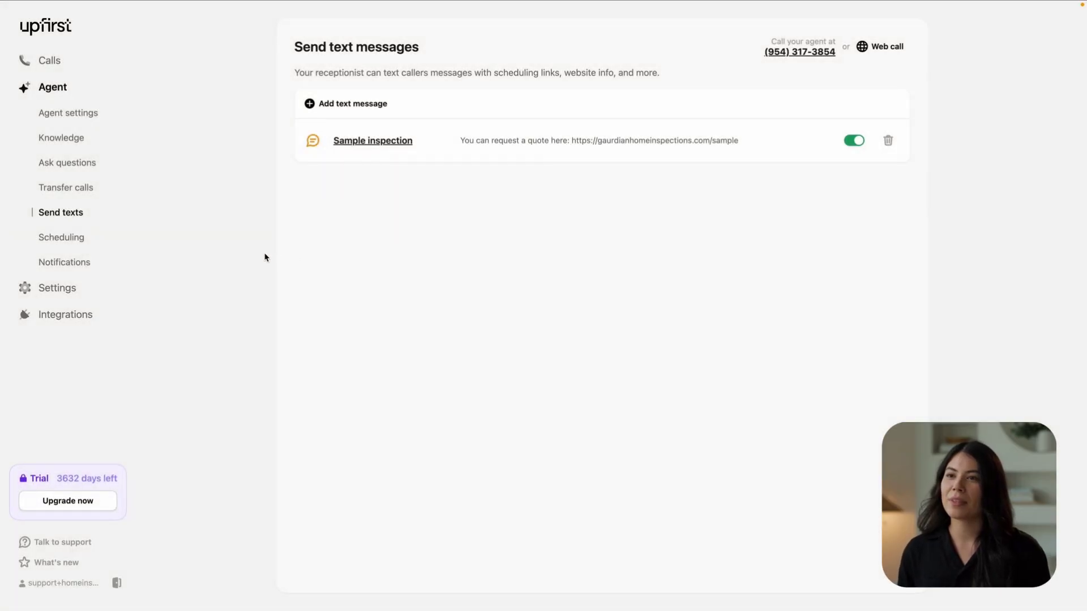
{"action": "left_click", "coordinate": [100, 242]}
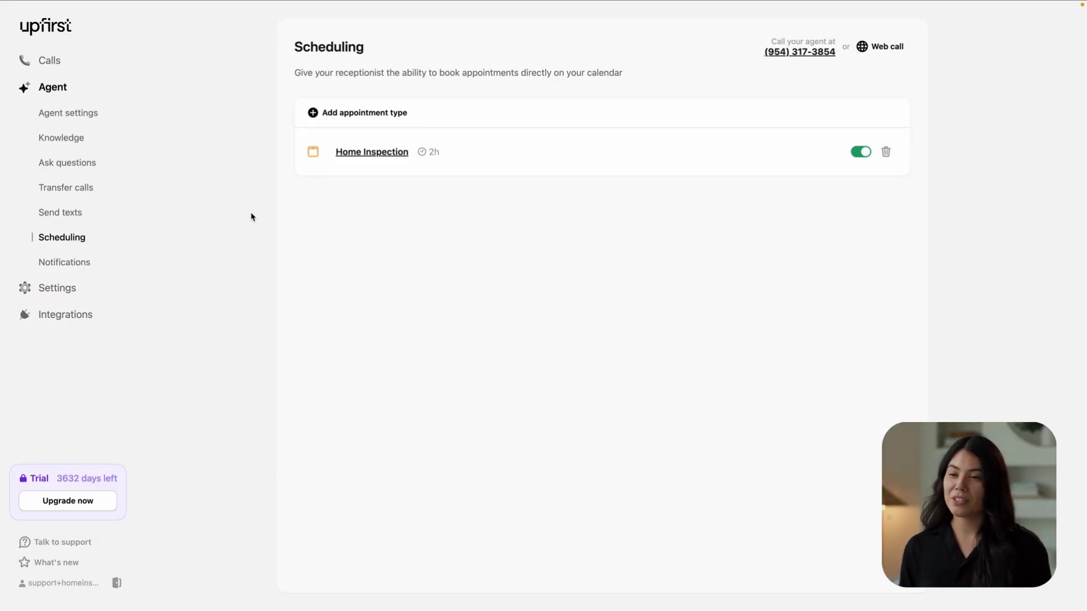
{"action": "left_click", "coordinate": [357, 154]}
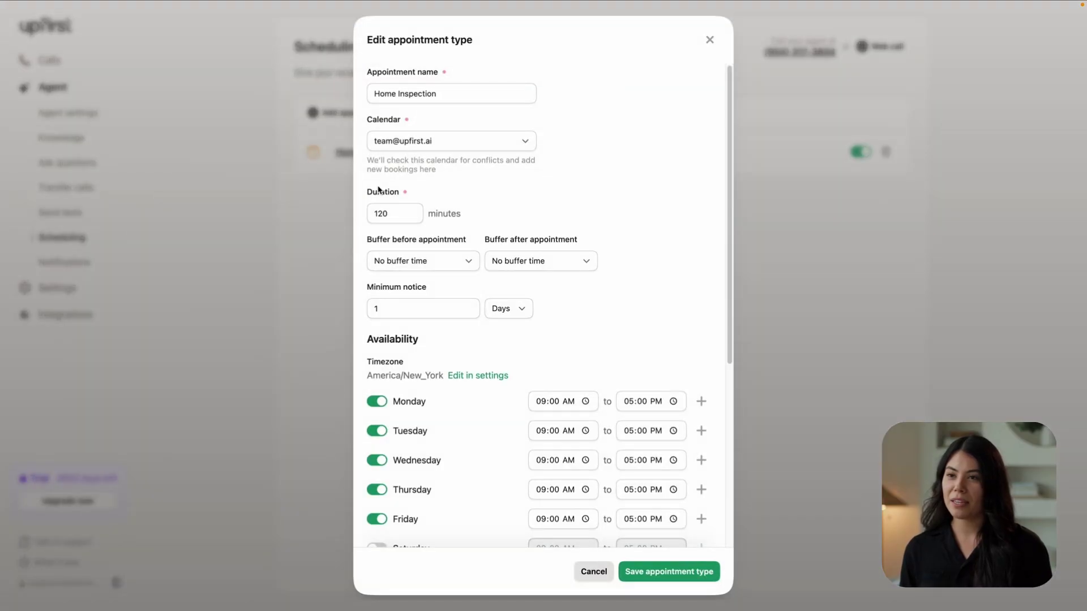
{"action": "scroll", "coordinate": [481, 336], "scroll_direction": "down", "scroll_amount": 2}
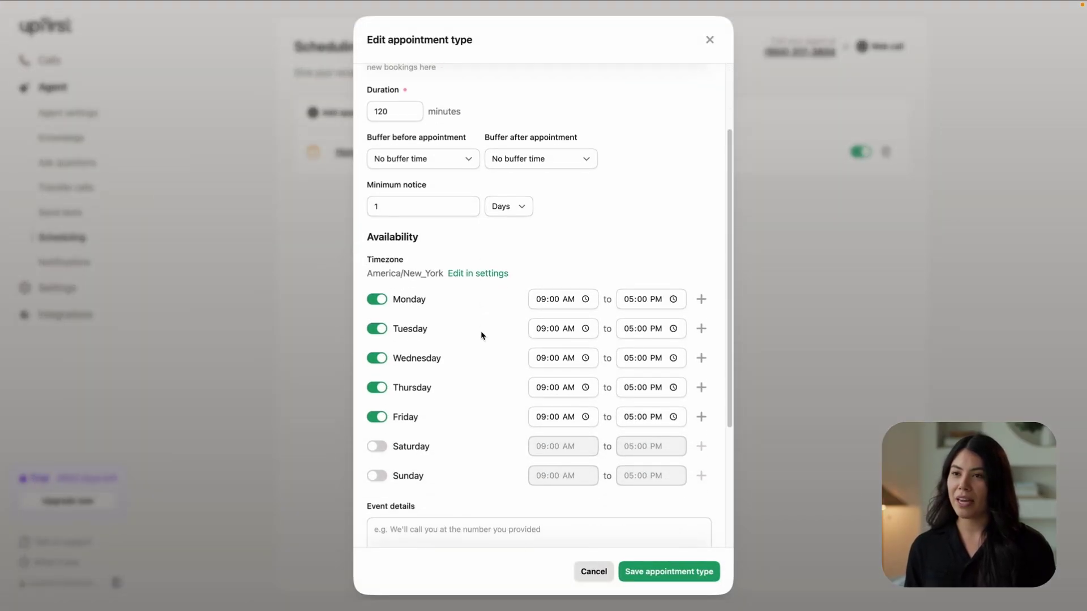
{"action": "scroll", "coordinate": [481, 336], "scroll_direction": "up", "scroll_amount": 2}
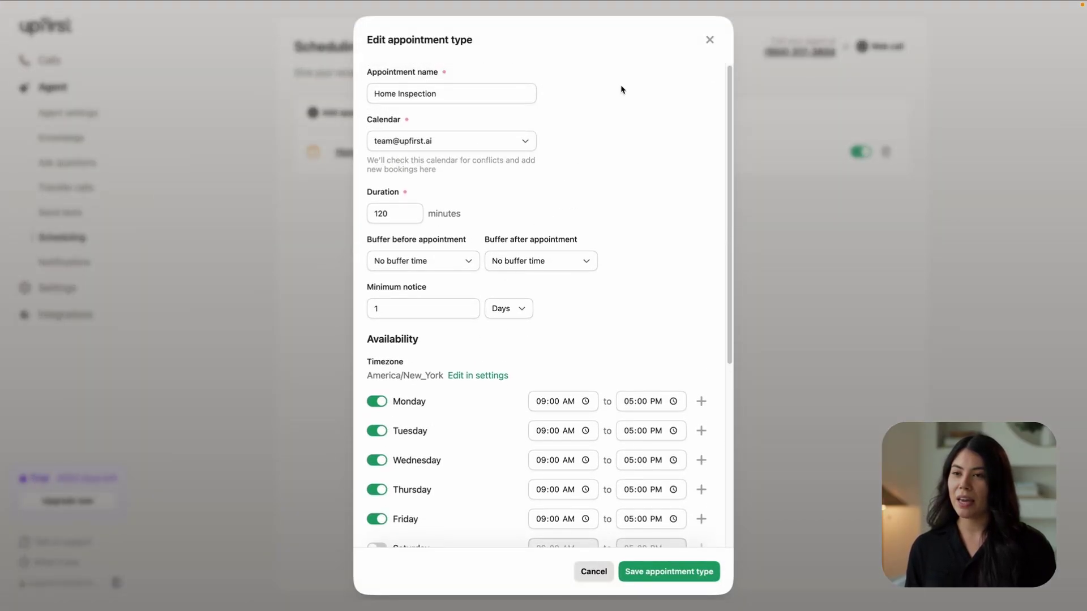
{"action": "left_click", "coordinate": [710, 39]}
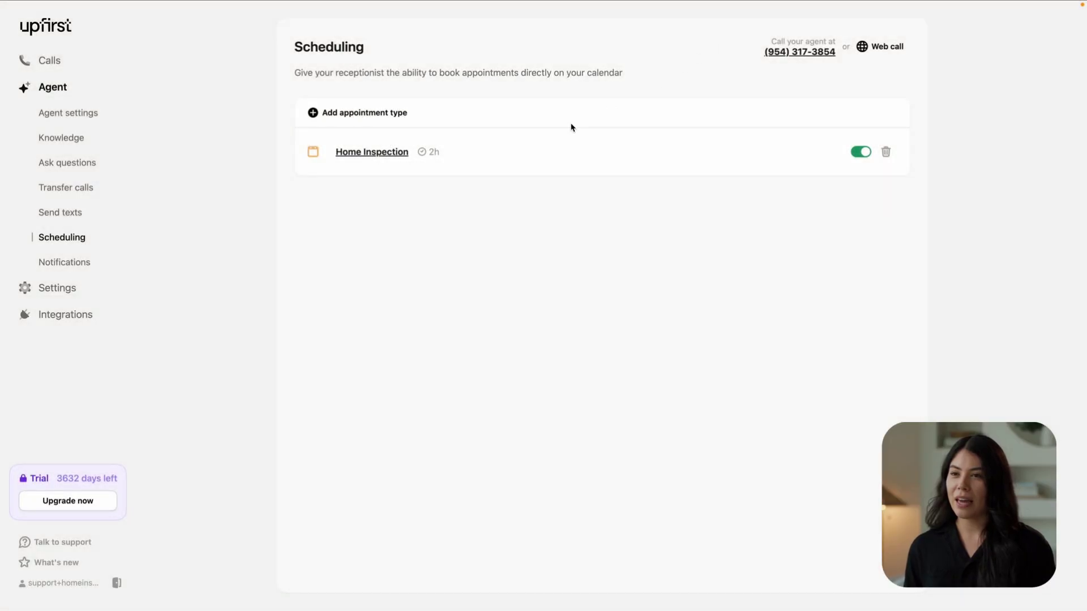
Step: Review the notification recipient's email and SMS call alert settings without changes
{"action": "left_click", "coordinate": [57, 261]}
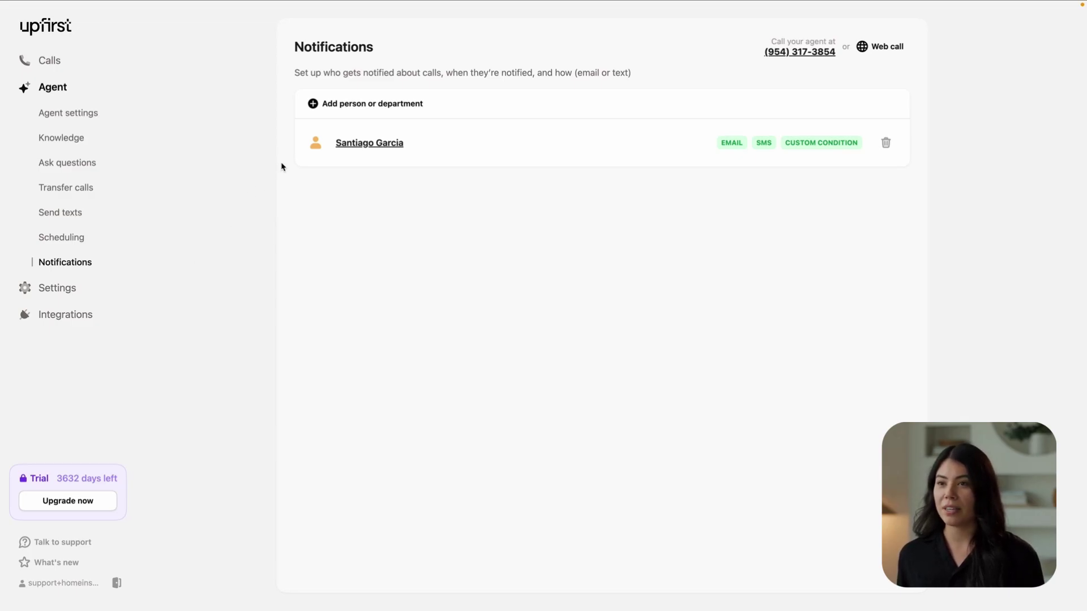
{"action": "left_click", "coordinate": [353, 144]}
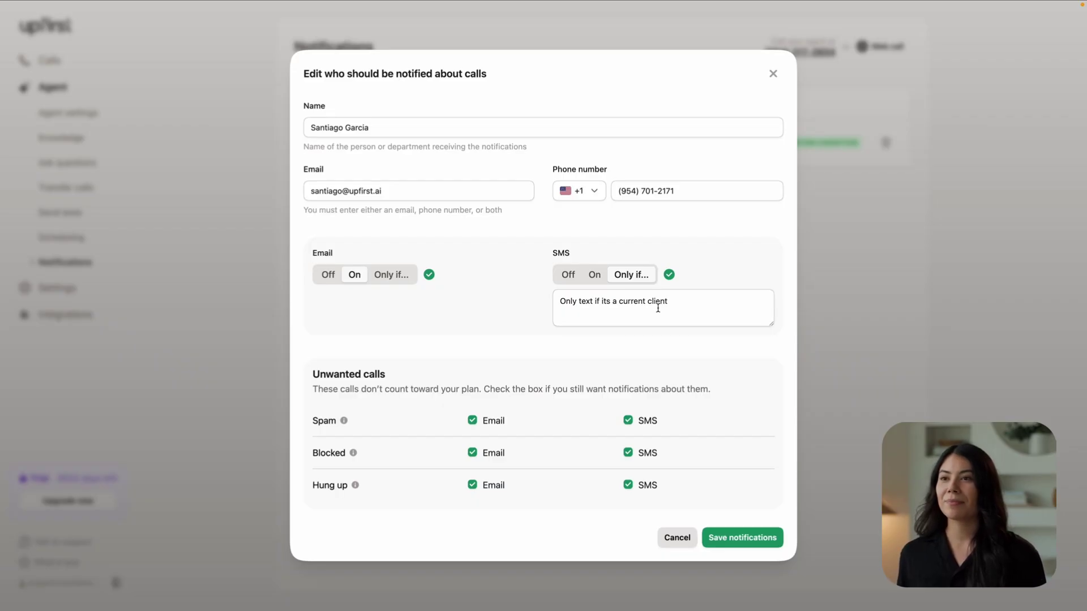
{"action": "left_click", "coordinate": [772, 75]}
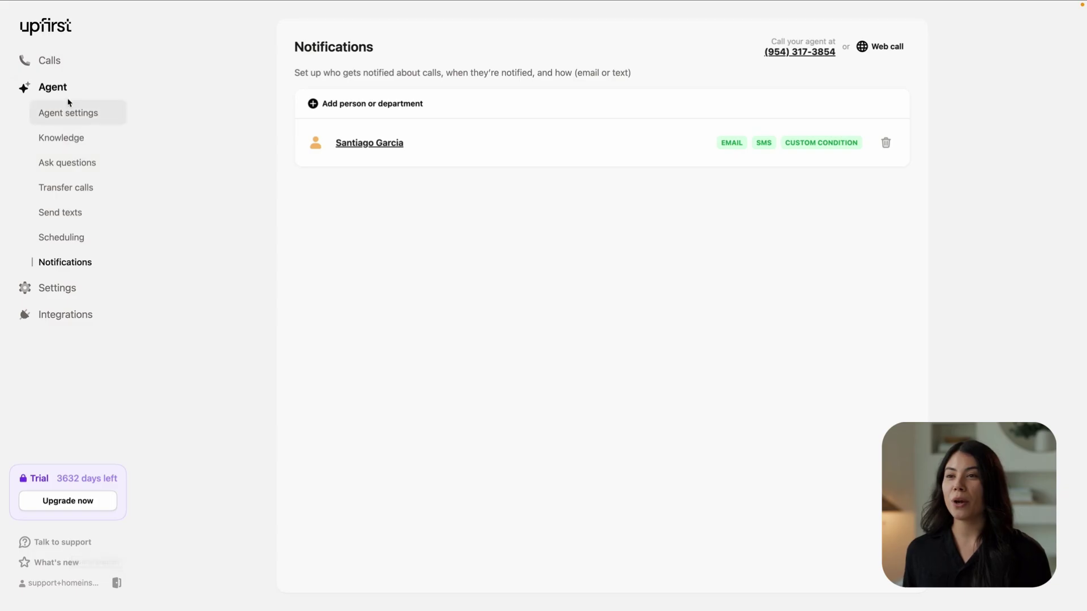
{"action": "left_click", "coordinate": [72, 66]}
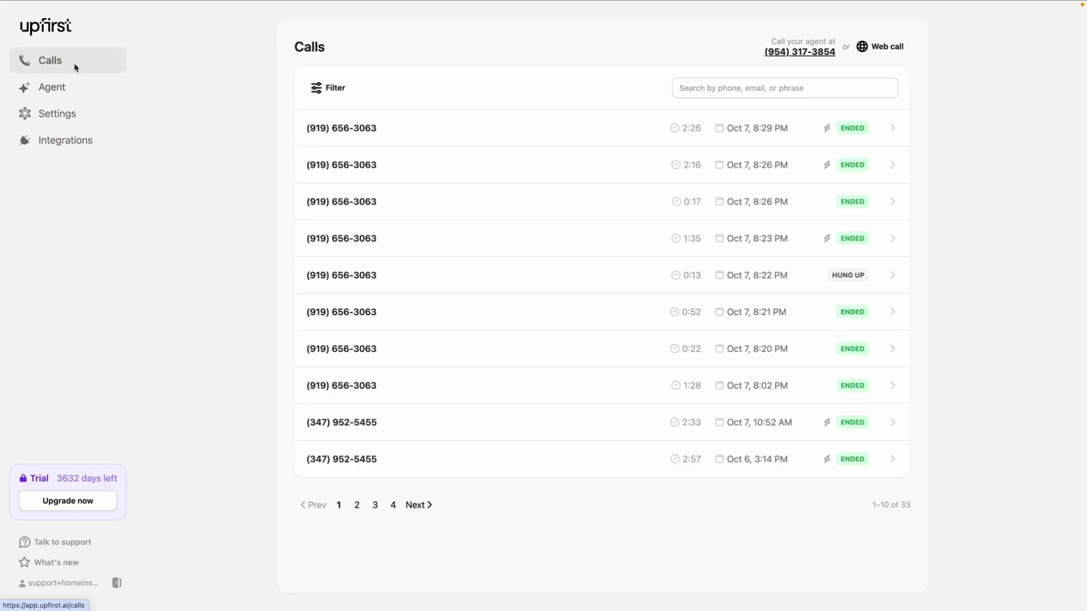
{"action": "left_click", "coordinate": [350, 132]}
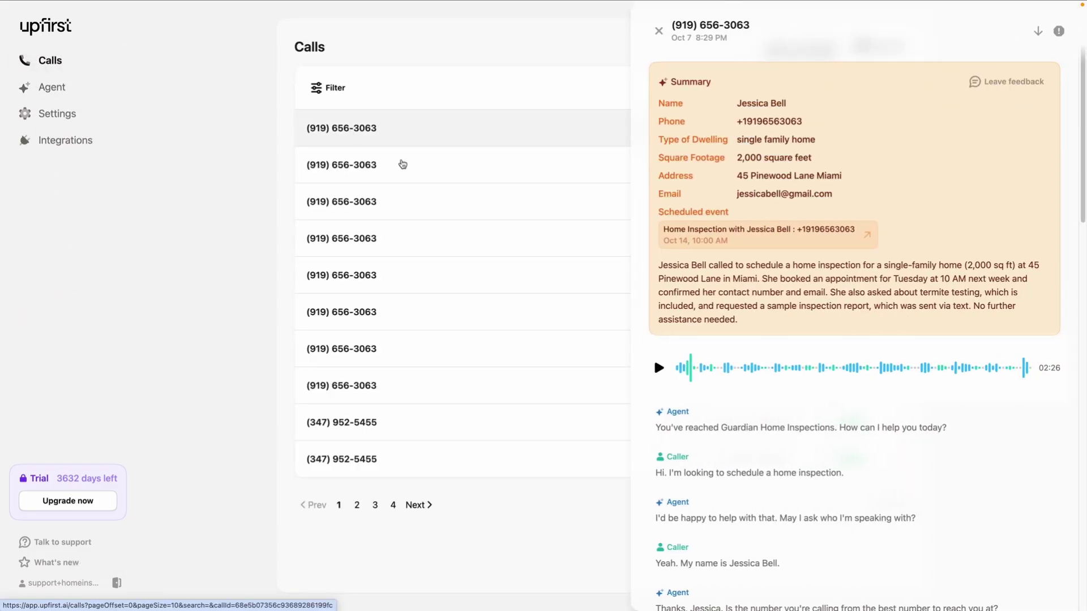
{"action": "left_click", "coordinate": [659, 367]}
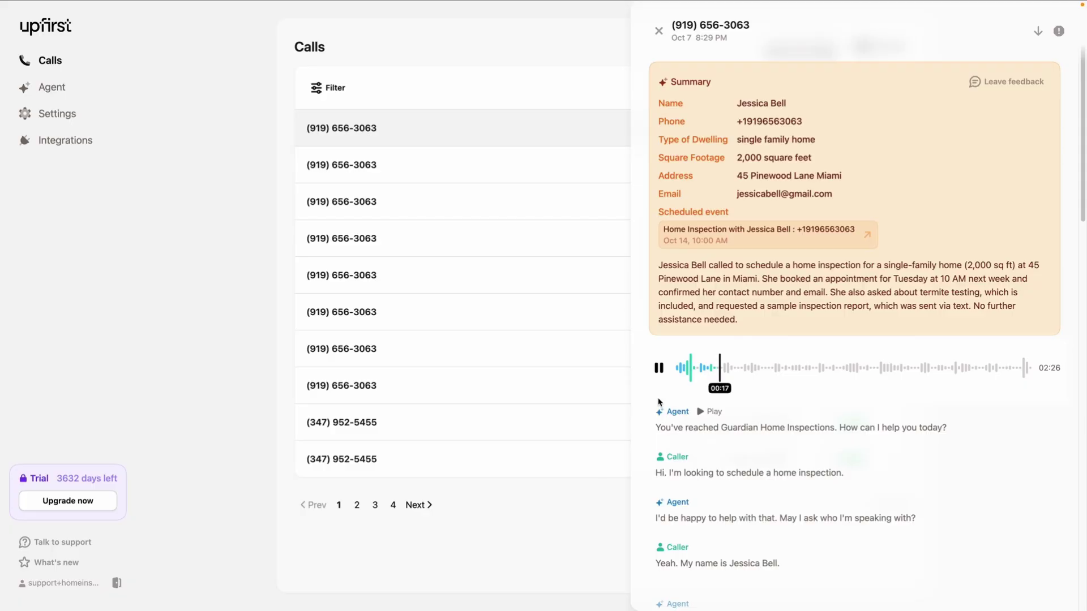
Step: Follow the playing recording through the transcript to the square footage, address and email answers
{"action": "scroll", "coordinate": [658, 402], "scroll_direction": "down", "scroll_amount": 1}
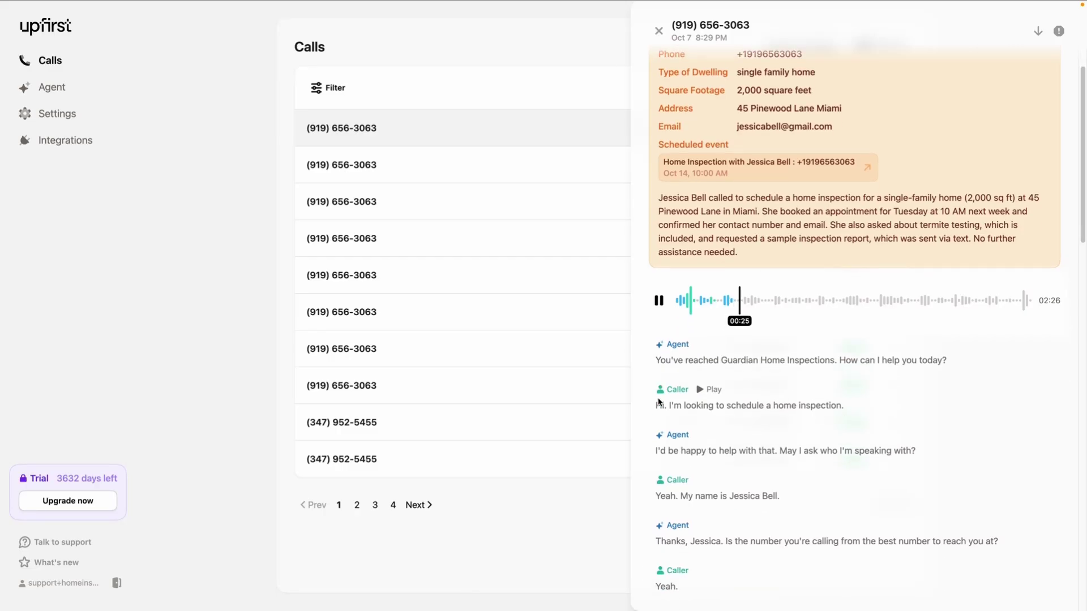
{"action": "scroll", "coordinate": [659, 402], "scroll_direction": "down", "scroll_amount": 2}
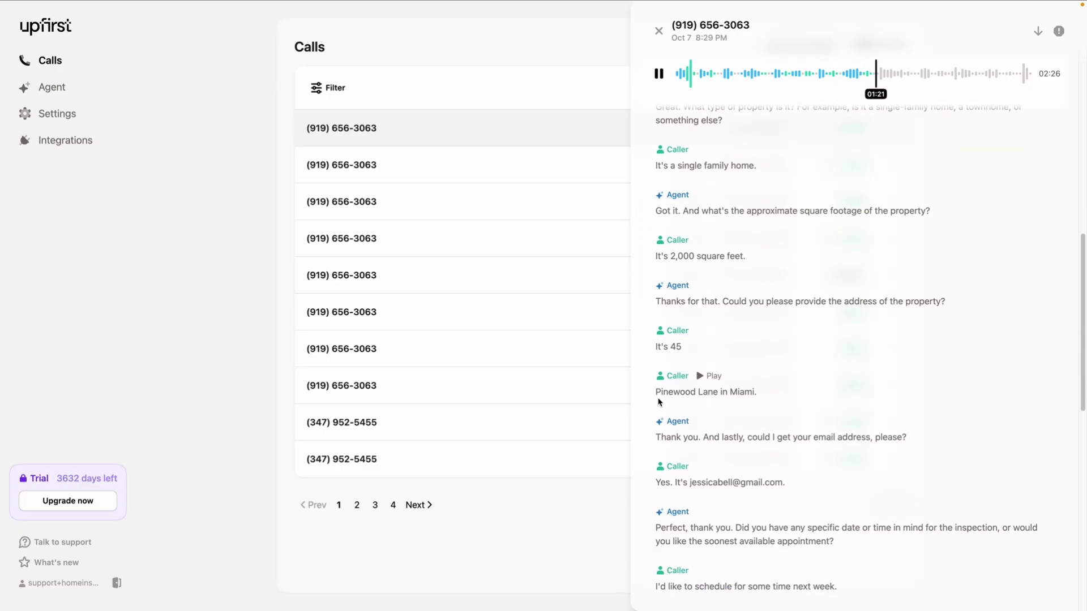
Step: Follow the transcript past the Tuesday 10 AM booking and the texted sample report
{"action": "scroll", "coordinate": [659, 402], "scroll_direction": "down", "scroll_amount": 2}
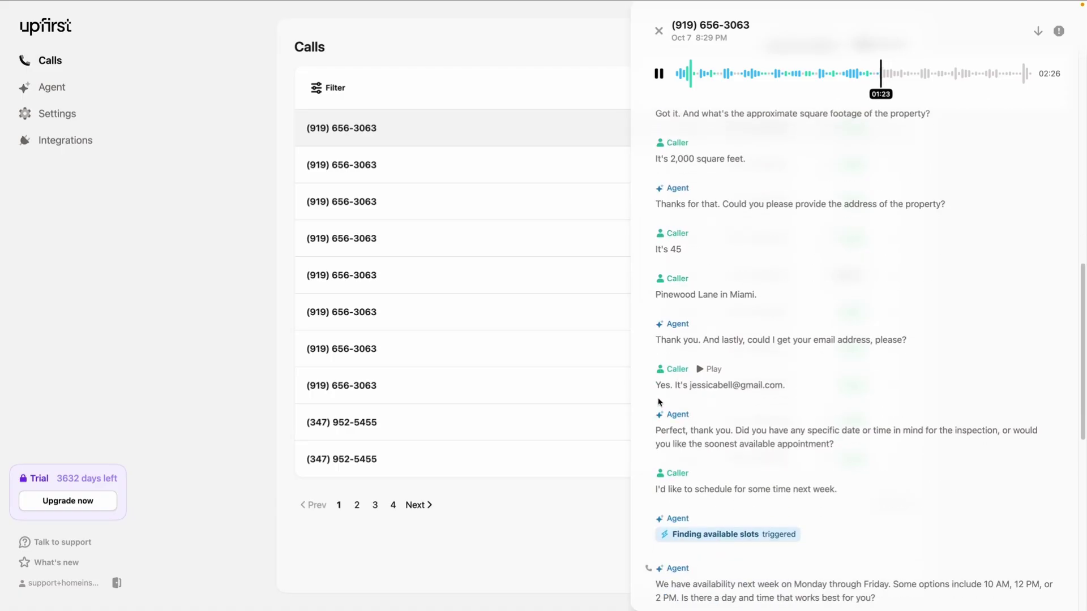